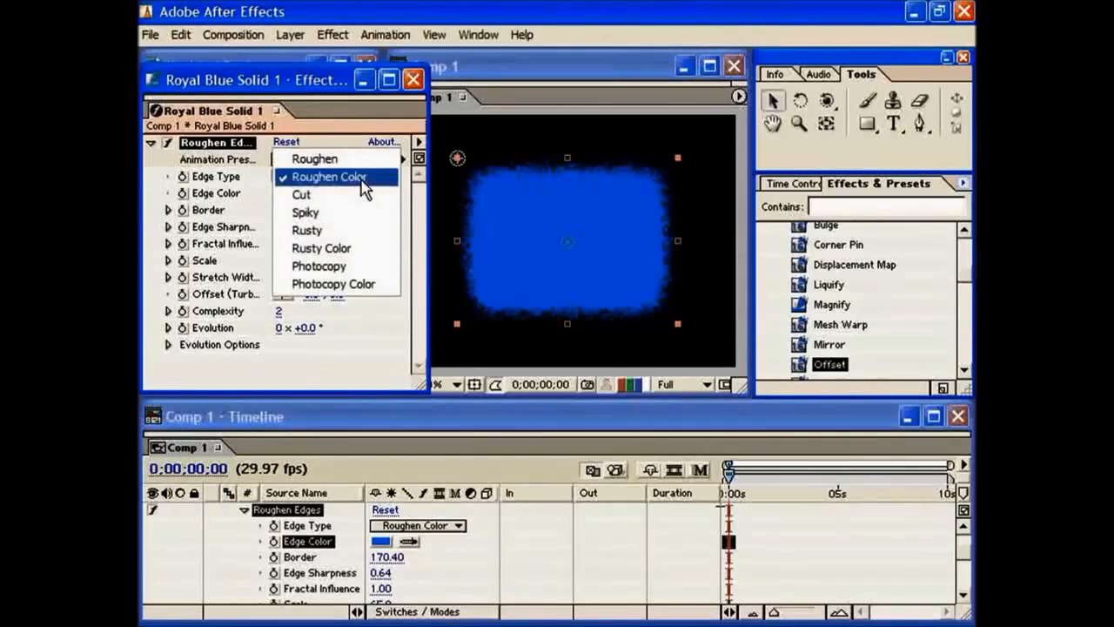
Try the Roughen, Cut, Spiky, Rusty and Rusty Color edge types in turn for Roughen Edges on the blue solid.
{"action": "left_click", "coordinate": [327, 163]}
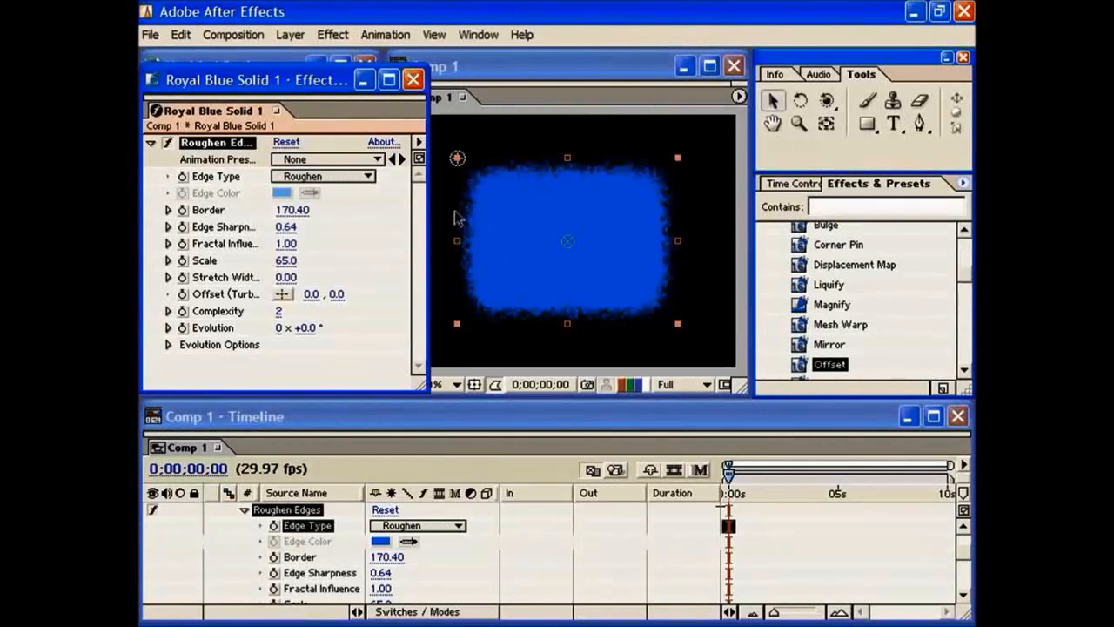
{"action": "left_click", "coordinate": [339, 184]}
{"action": "left_click", "coordinate": [336, 215]}
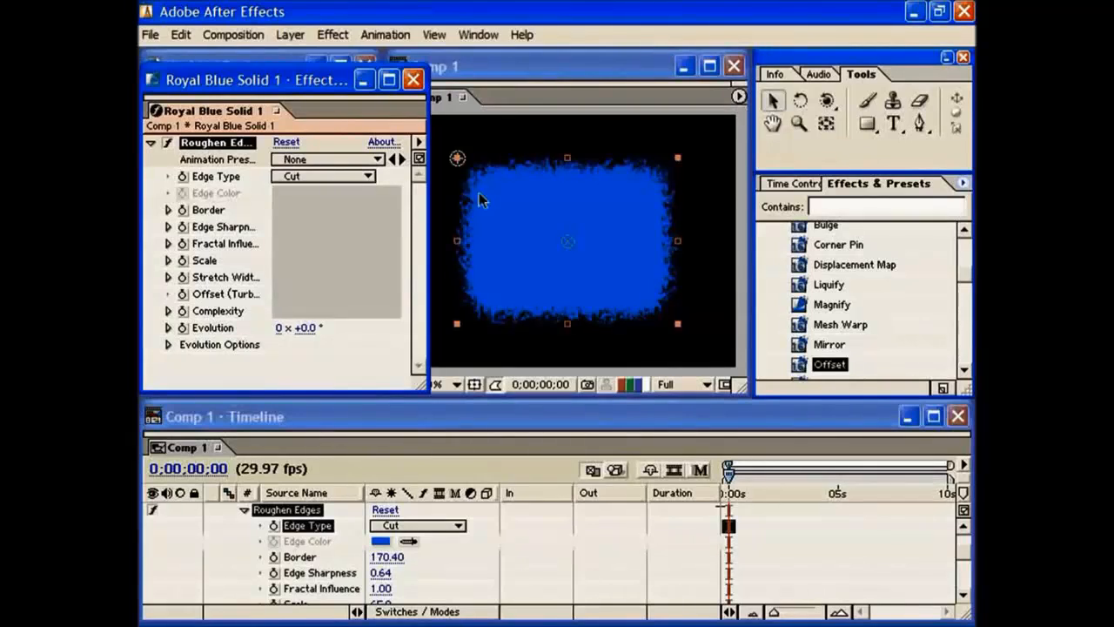
{"action": "left_click", "coordinate": [322, 176]}
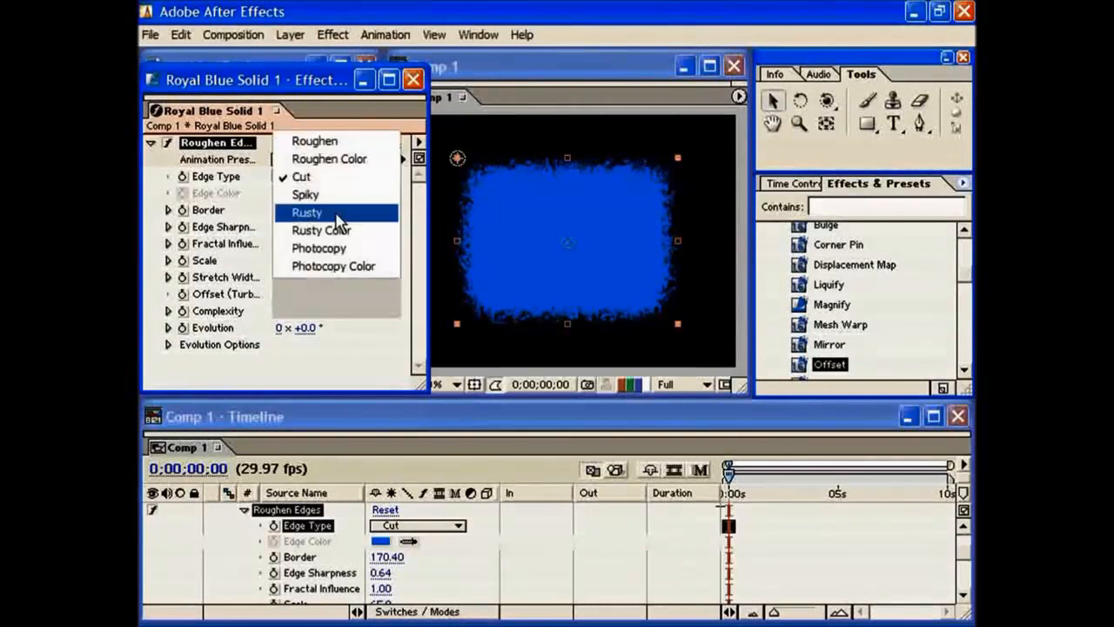
{"action": "left_click", "coordinate": [334, 195]}
{"action": "left_click", "coordinate": [338, 177]}
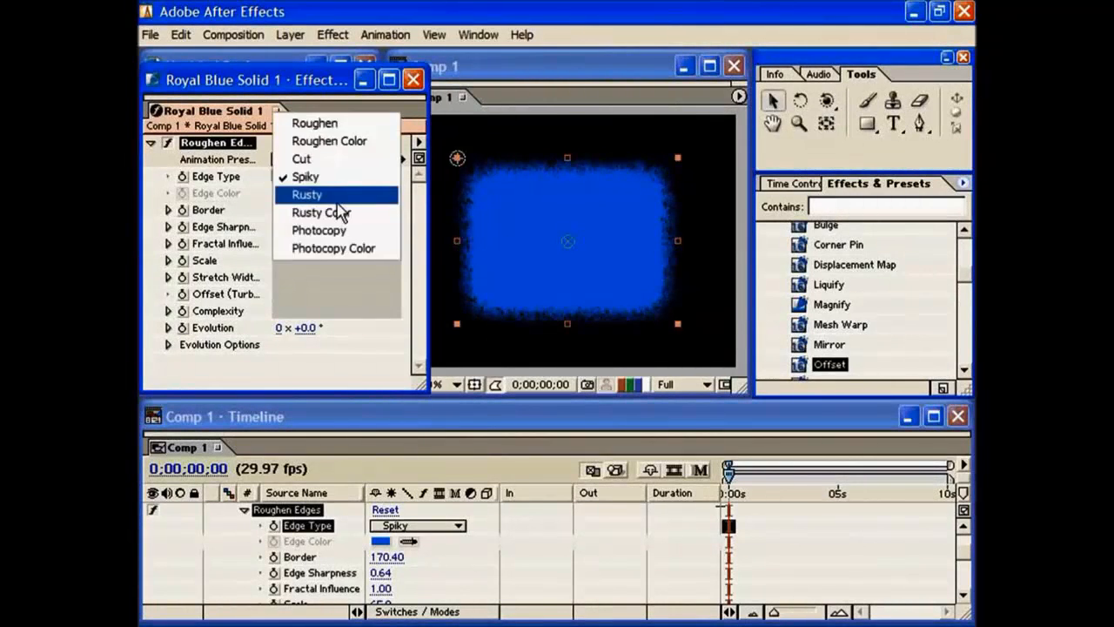
{"action": "left_click", "coordinate": [338, 193]}
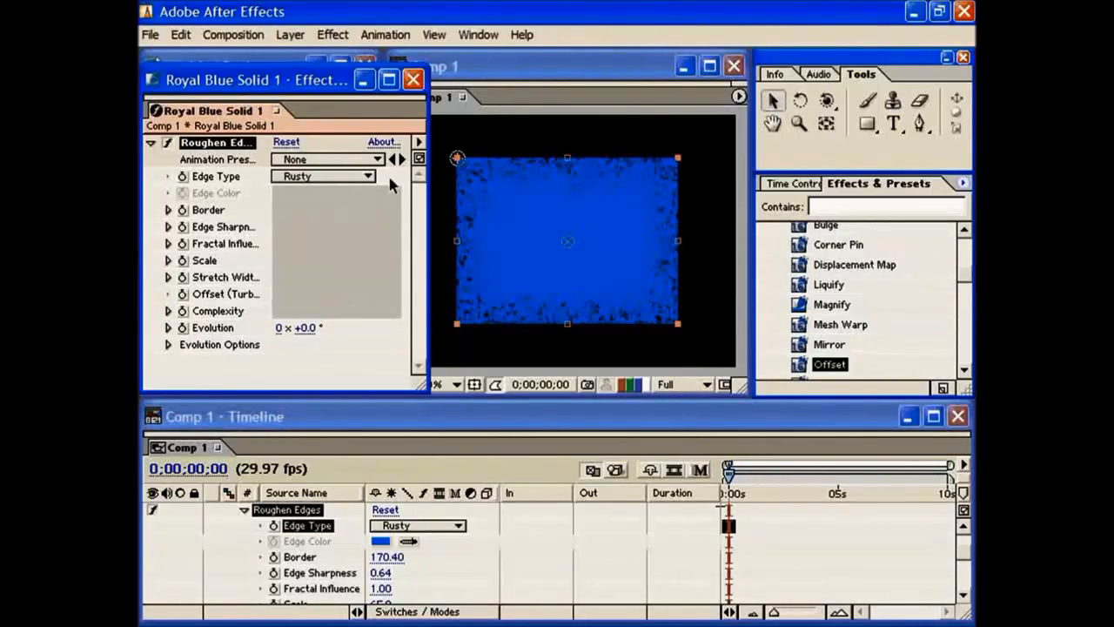
{"action": "left_click", "coordinate": [342, 177]}
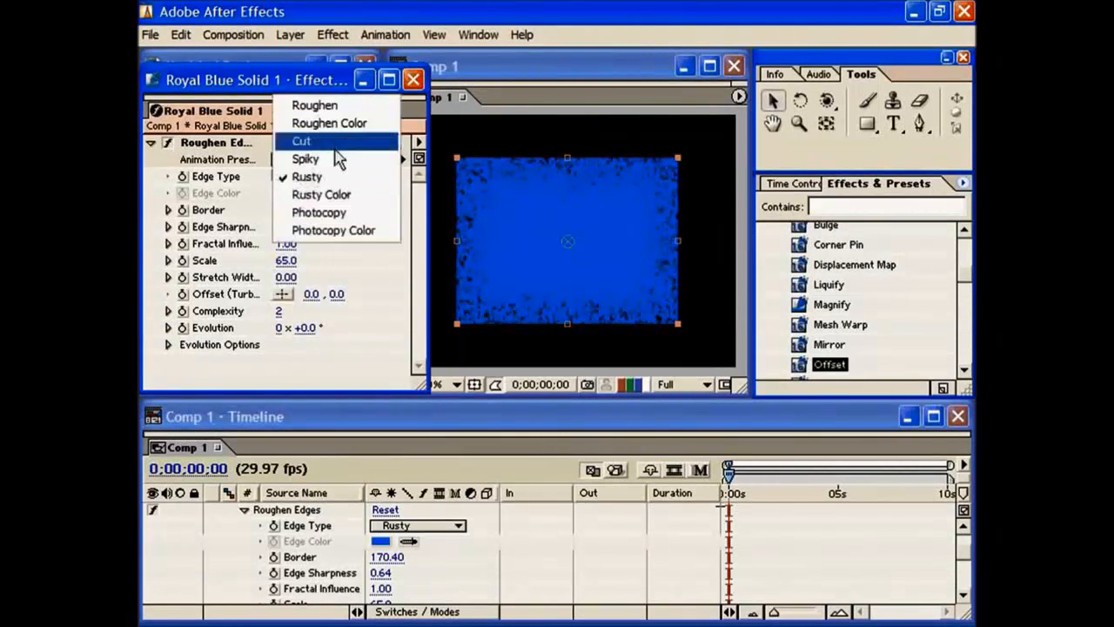
{"action": "left_click", "coordinate": [334, 196]}
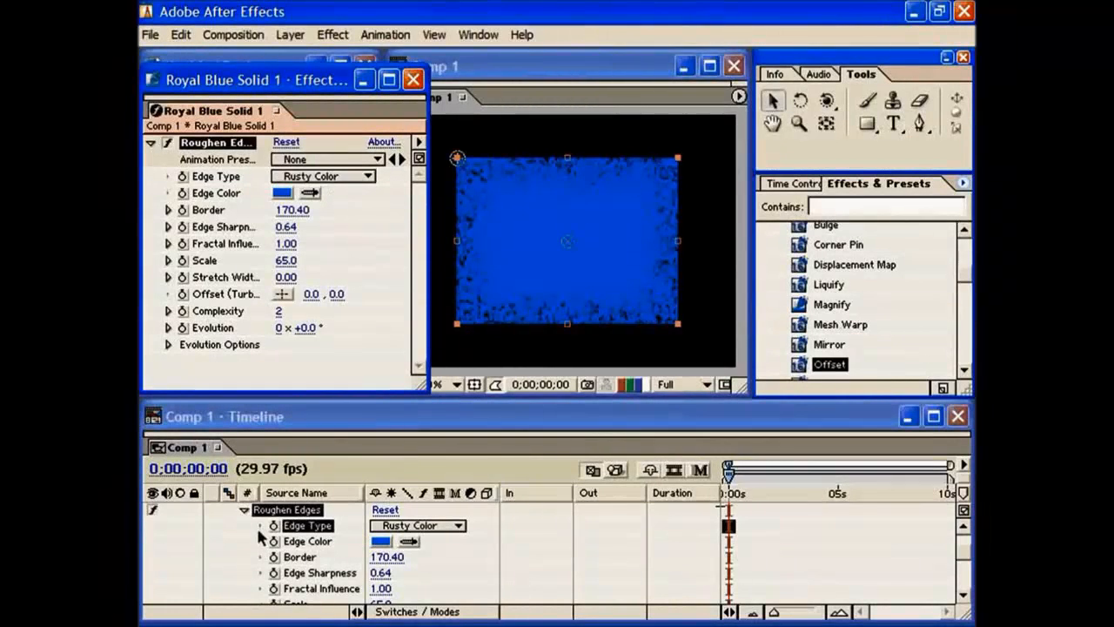
Animate the Roughen Edges edge type with a Rusty Color keyframe at 0;00;00;00 and a Spiky keyframe at 0;00;02;21.
{"action": "left_click", "coordinate": [274, 526]}
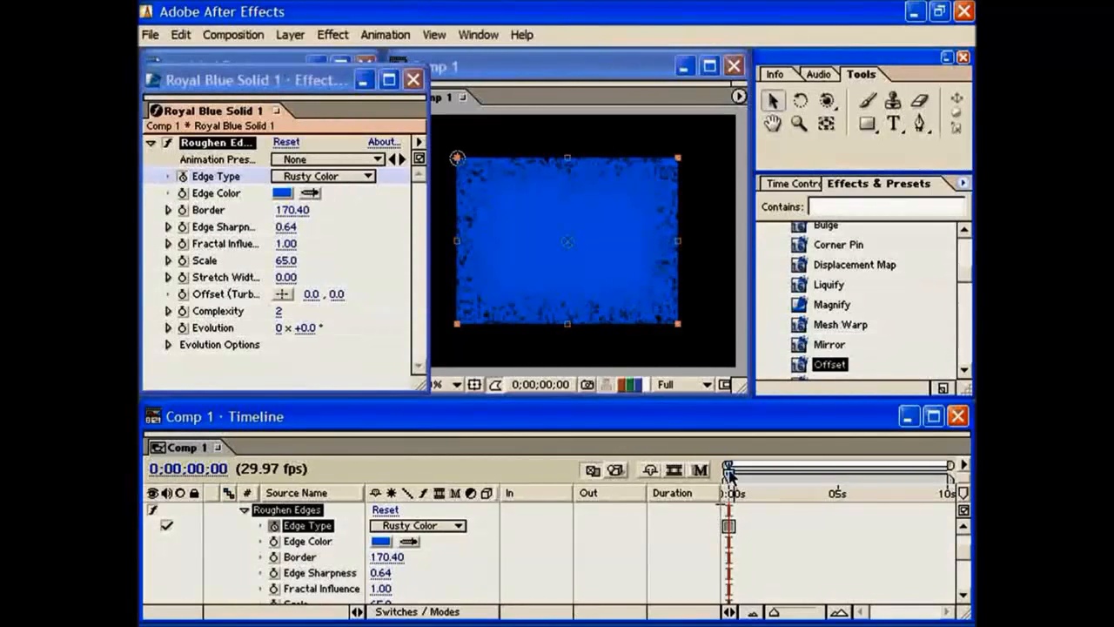
{"action": "left_click_drag", "start_coordinate": [728, 471], "coordinate": [788, 472]}
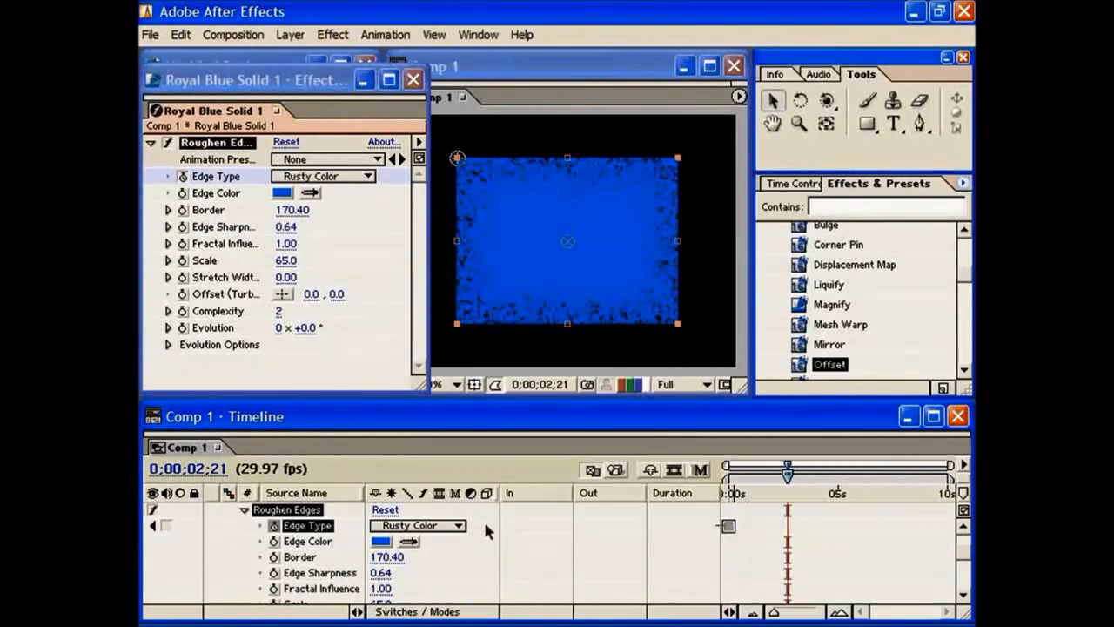
{"action": "left_click", "coordinate": [419, 525]}
{"action": "left_click", "coordinate": [435, 492]}
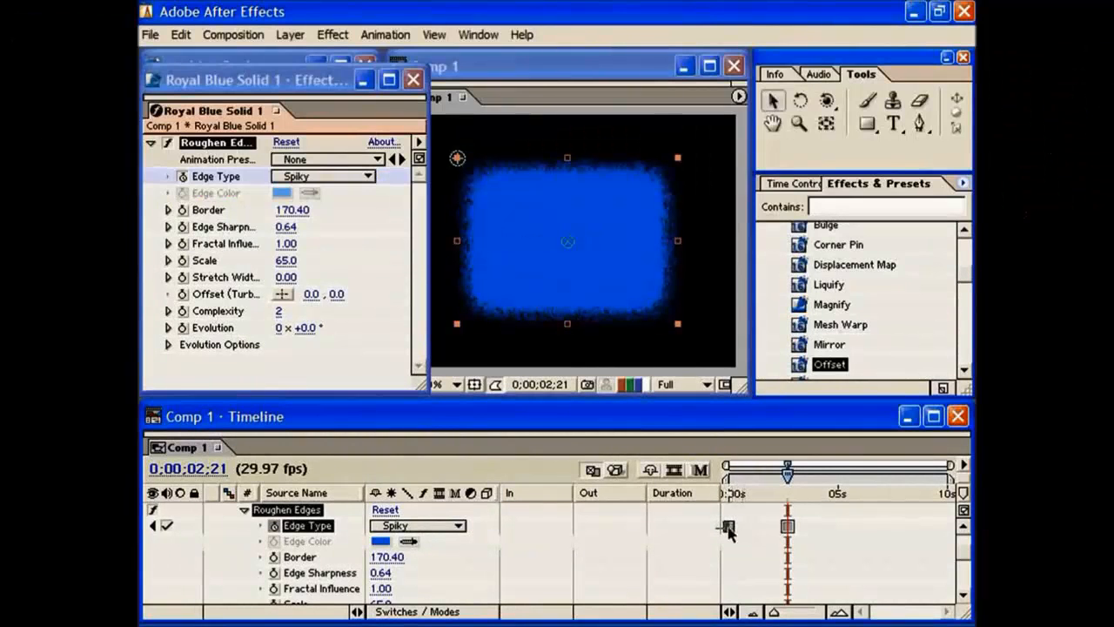
Examine how the edge type behaves between its two keyframes by scrubbing the time from the start.
{"action": "left_click_drag", "start_coordinate": [790, 486], "coordinate": [727, 486]}
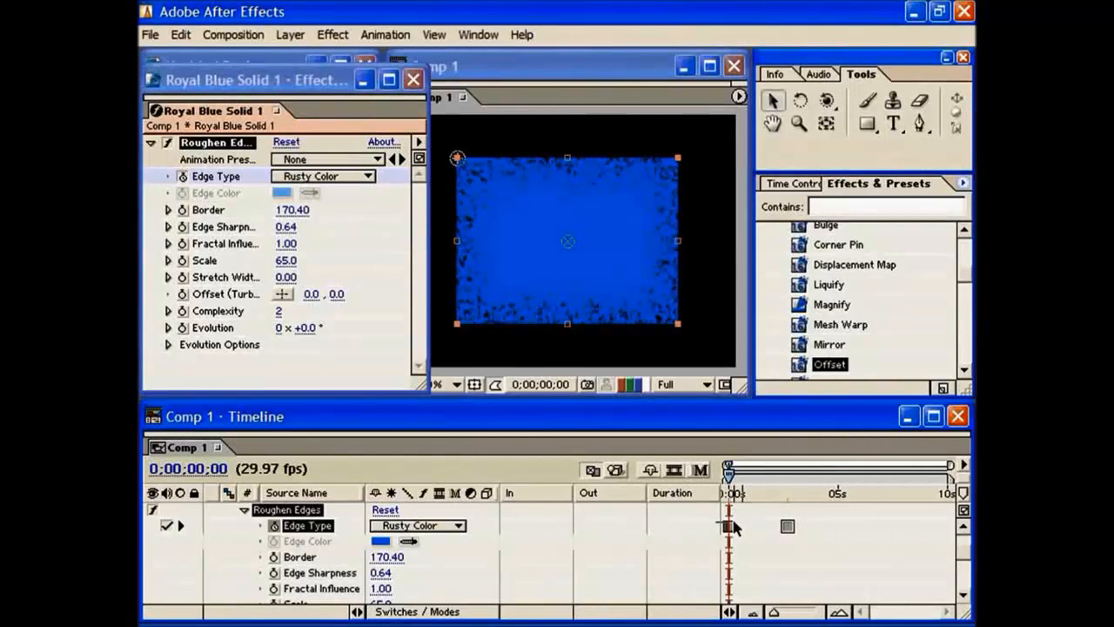
{"action": "left_click_drag", "start_coordinate": [732, 478], "coordinate": [762, 478]}
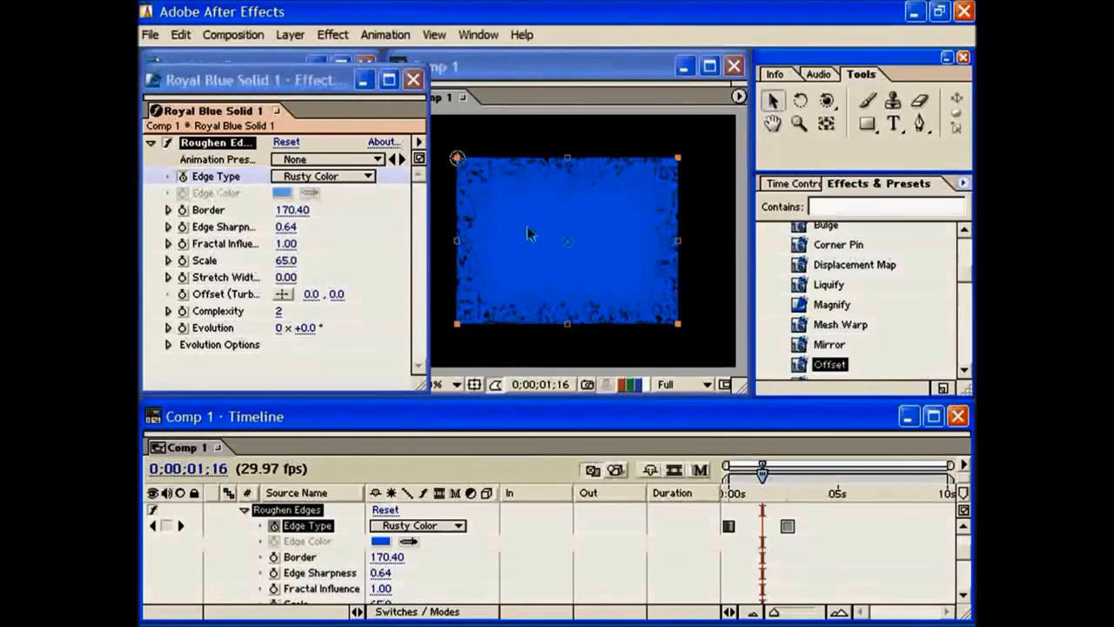
{"action": "left_click", "coordinate": [729, 527]}
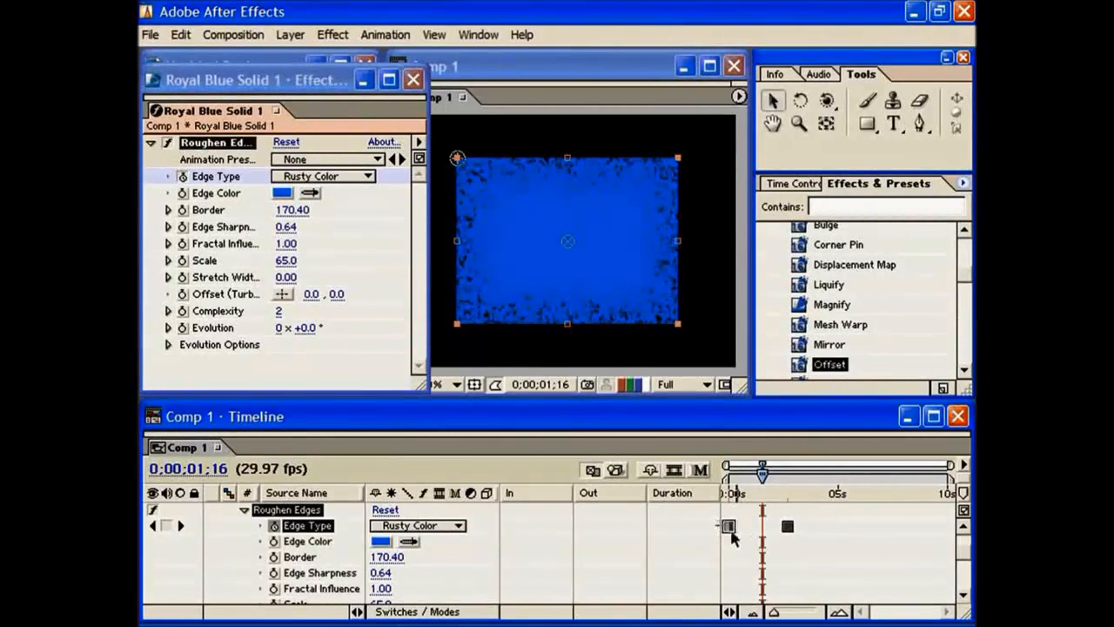
{"action": "mouse_move", "coordinate": [762, 477]}
{"action": "left_mouse_down"}
{"action": "mouse_move", "coordinate": [791, 478]}
{"action": "mouse_move", "coordinate": [756, 478]}
{"action": "left_mouse_up"}
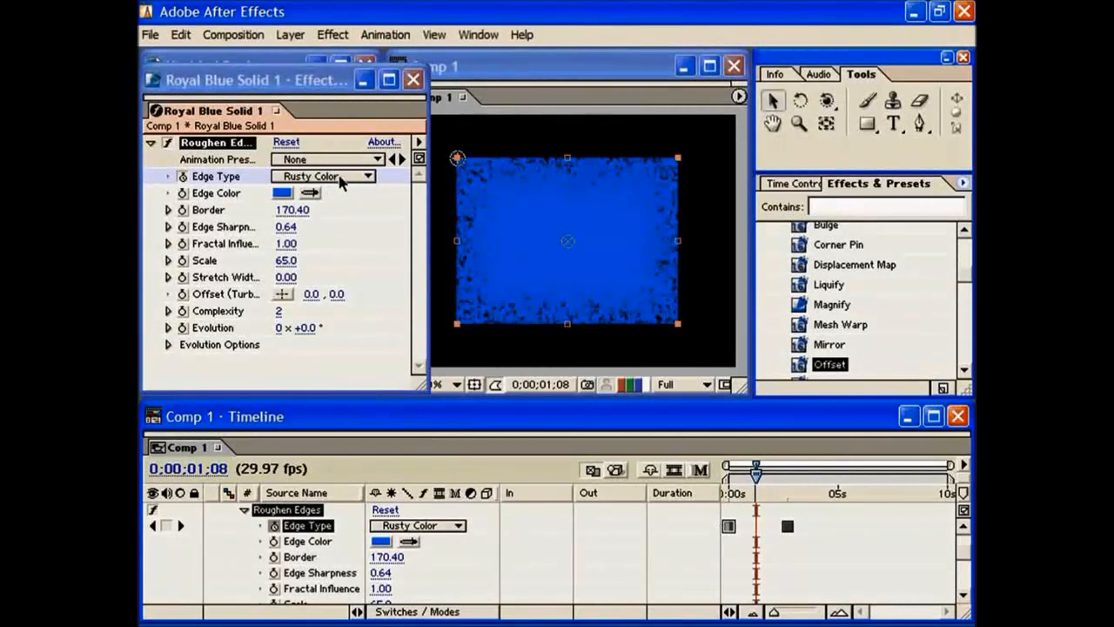
{"action": "left_click", "coordinate": [340, 178]}
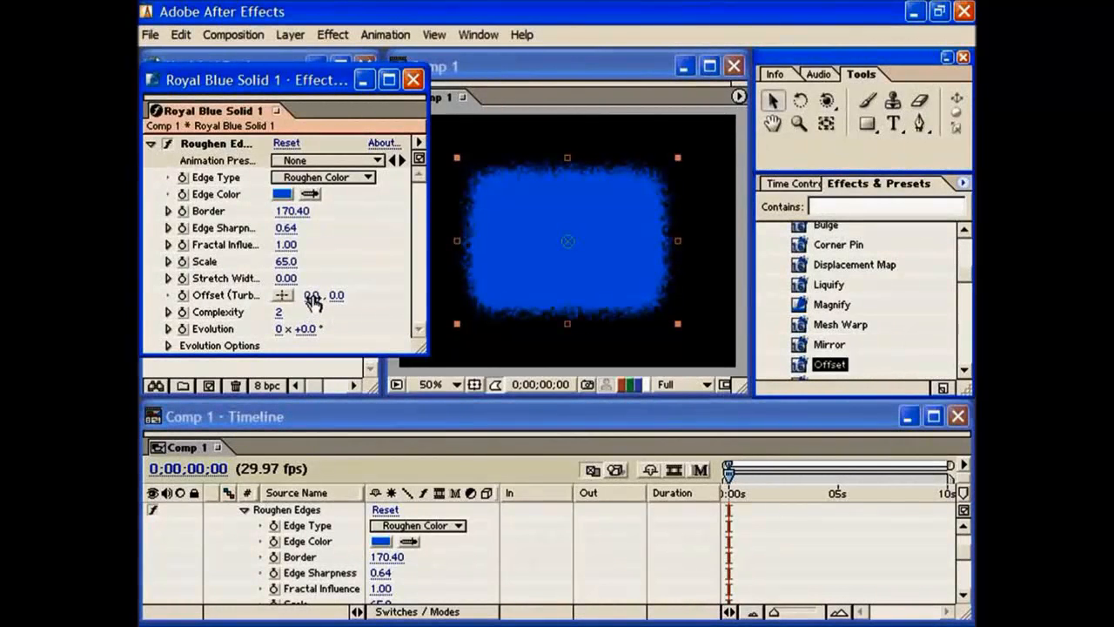
Set Offset (Turbulence) to 157.0, 236.0 and move its point within the composition to about 93.2, 237.4.
{"action": "mouse_move", "coordinate": [312, 306]}
{"action": "left_mouse_down"}
{"action": "mouse_move", "coordinate": [346, 296]}
{"action": "mouse_move", "coordinate": [277, 296]}
{"action": "mouse_move", "coordinate": [472, 302]}
{"action": "left_mouse_up"}
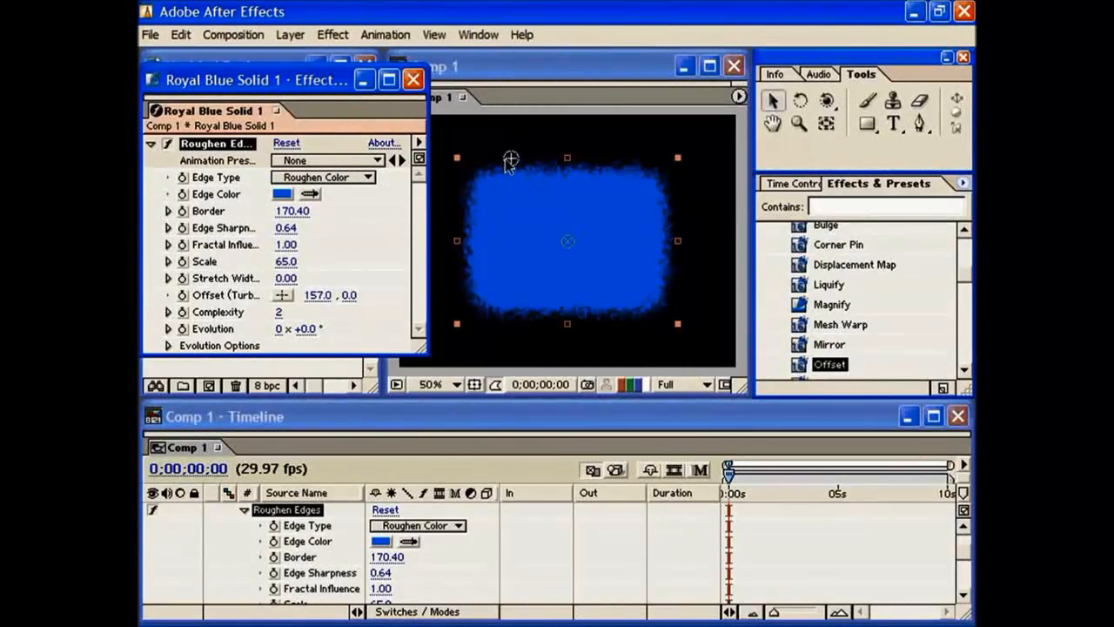
{"action": "left_click_drag", "start_coordinate": [510, 164], "coordinate": [514, 167]}
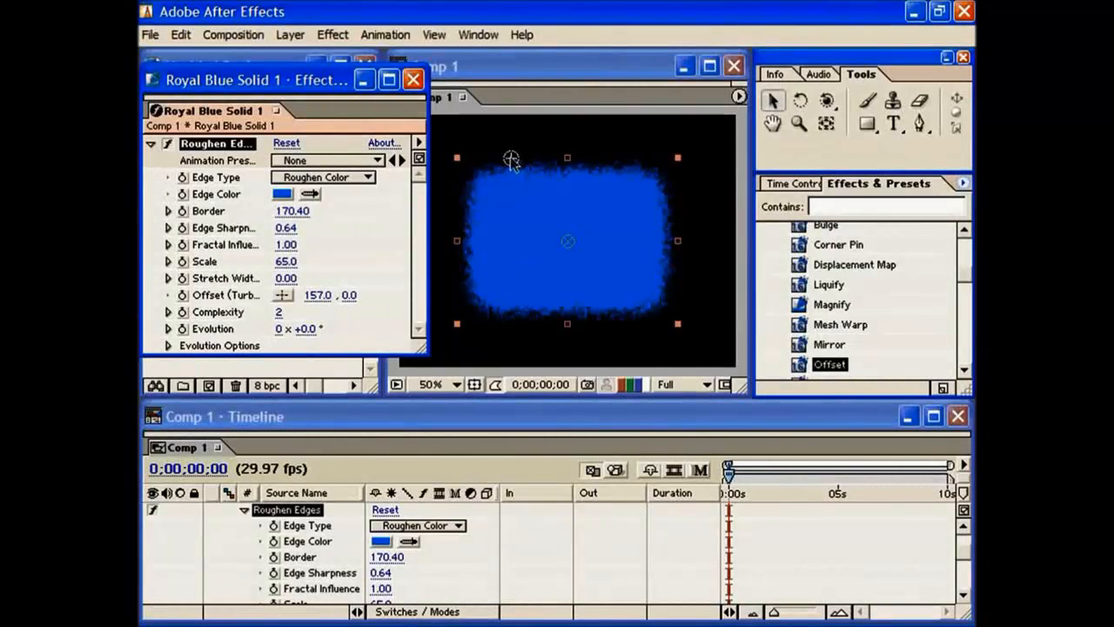
{"action": "left_click_drag", "start_coordinate": [349, 296], "coordinate": [635, 261]}
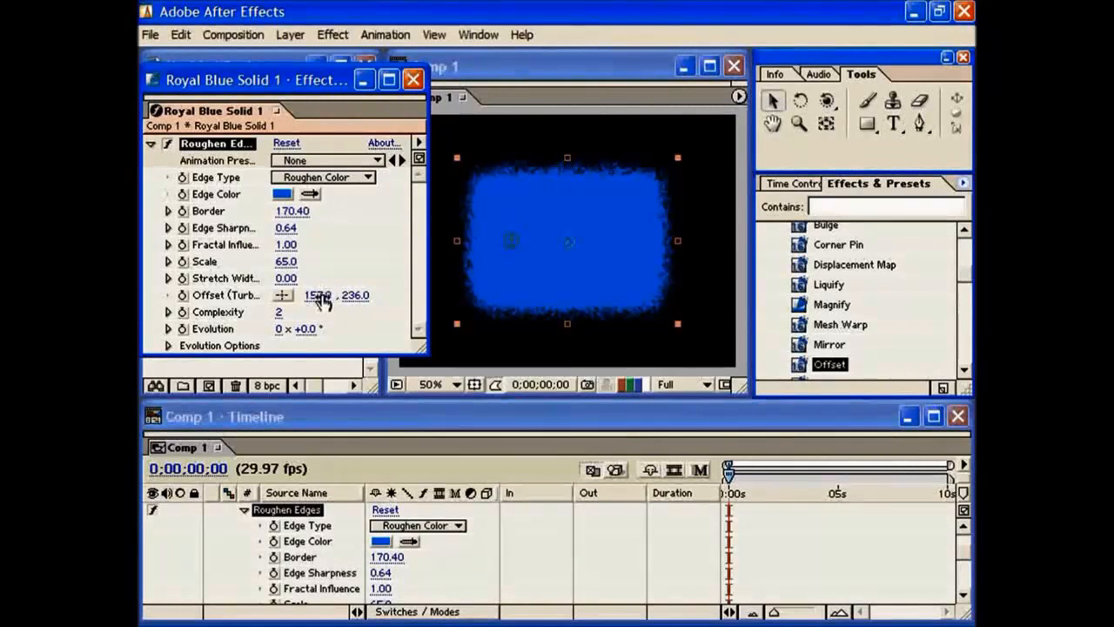
{"action": "left_click_drag", "start_coordinate": [510, 241], "coordinate": [493, 228]}
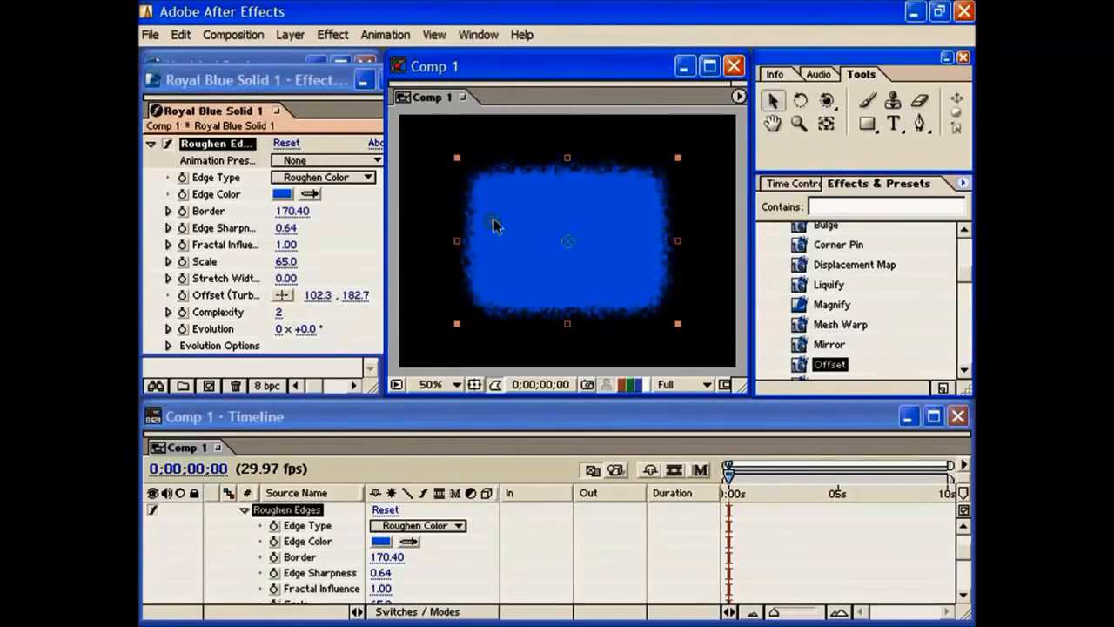
{"action": "mouse_move", "coordinate": [492, 228]}
{"action": "left_mouse_down"}
{"action": "mouse_move", "coordinate": [499, 191]}
{"action": "mouse_move", "coordinate": [524, 191]}
{"action": "mouse_move", "coordinate": [514, 184]}
{"action": "mouse_move", "coordinate": [483, 216]}
{"action": "mouse_move", "coordinate": [480, 244]}
{"action": "mouse_move", "coordinate": [490, 243]}
{"action": "left_mouse_up"}
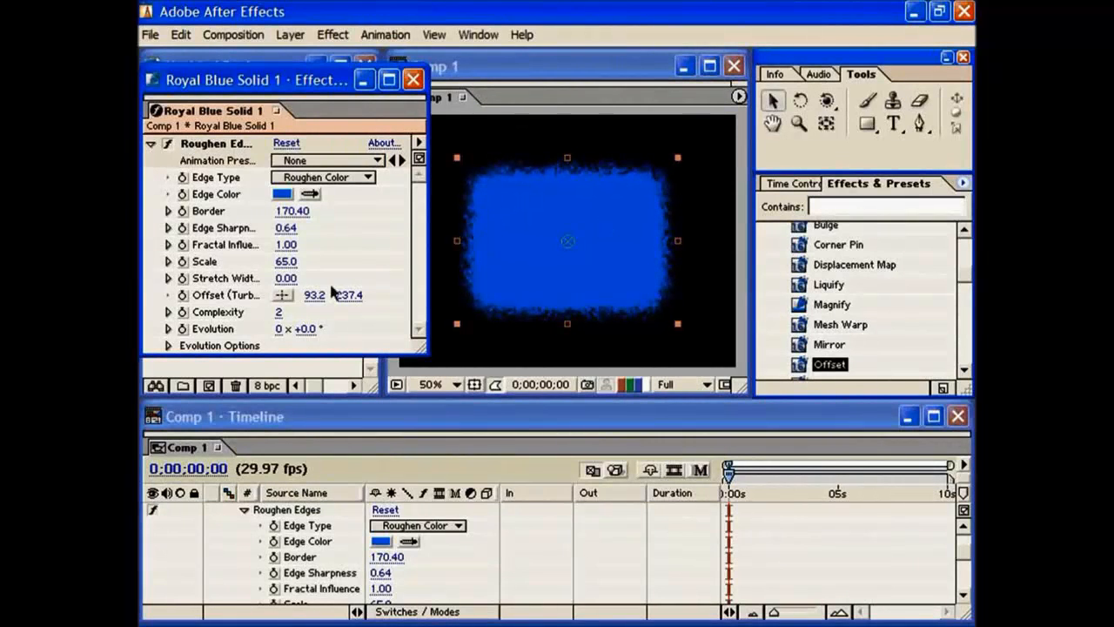
Reposition the turbulence offset point in the composition using its point picker and ending near the solid's lower left, about 67.8, 334.2.
{"action": "left_click", "coordinate": [280, 297]}
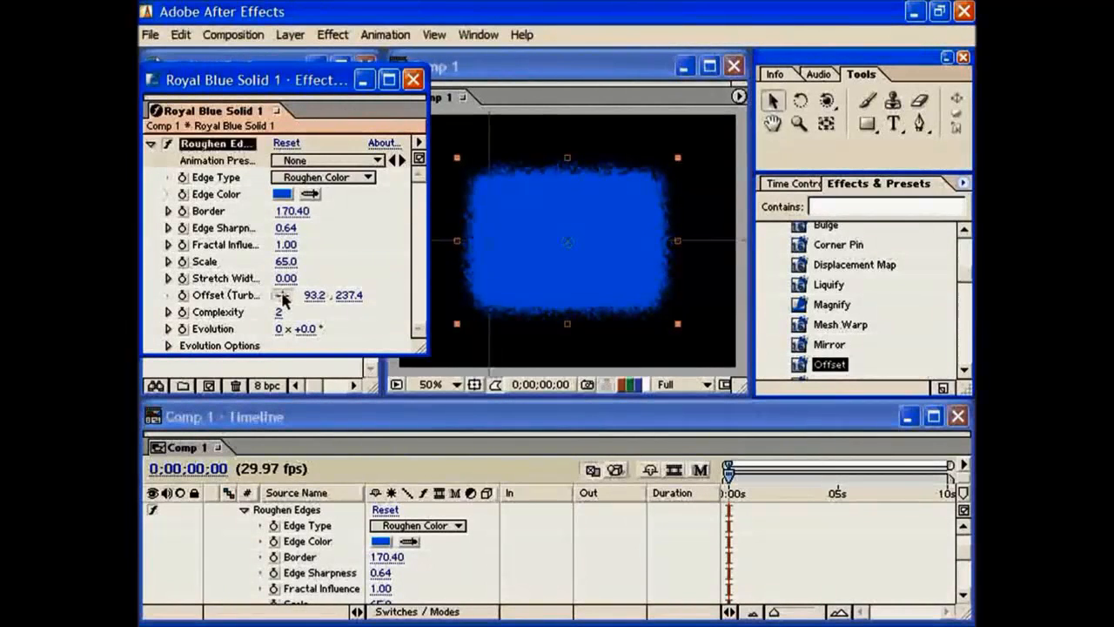
{"action": "left_click", "coordinate": [487, 280]}
{"action": "left_click_drag", "start_coordinate": [488, 272], "coordinate": [567, 257]}
{"action": "left_click", "coordinate": [529, 271]}
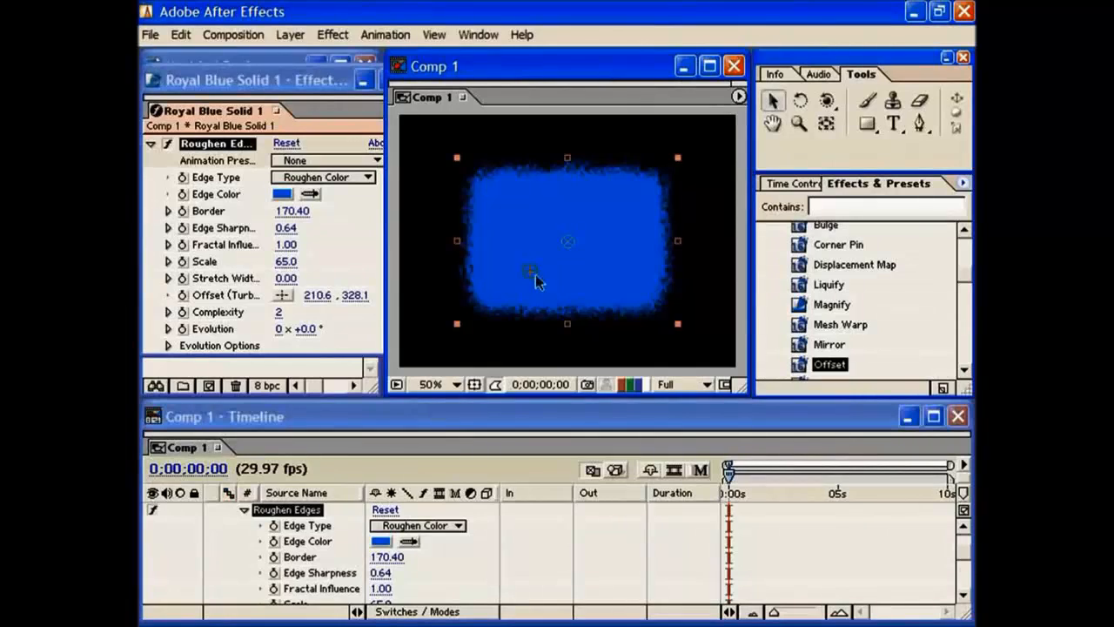
{"action": "left_click_drag", "start_coordinate": [529, 272], "coordinate": [474, 304]}
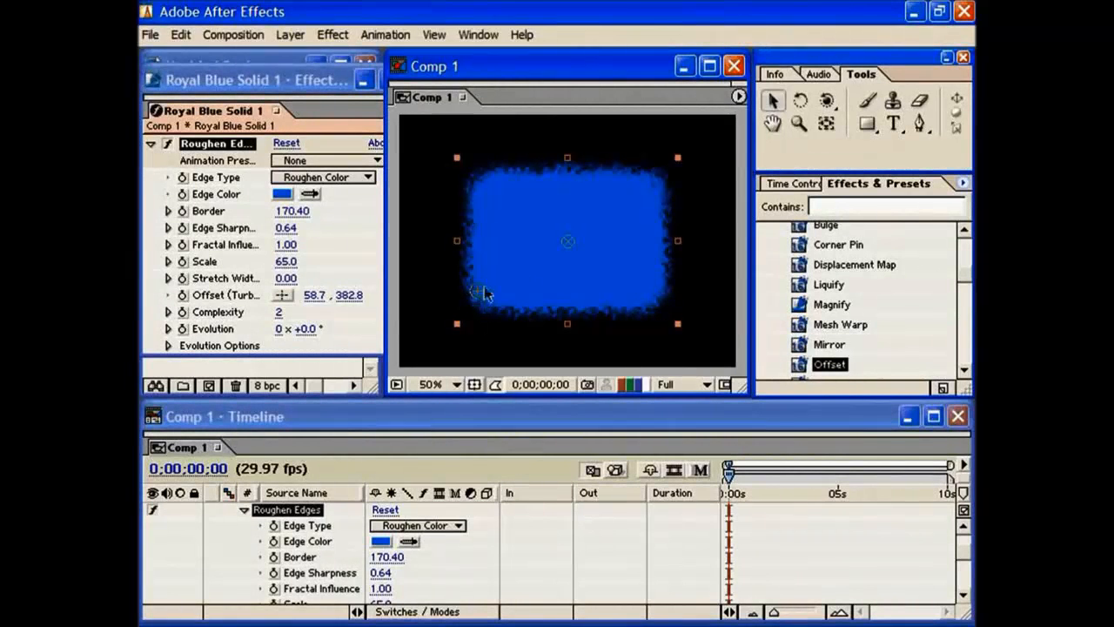
{"action": "left_click_drag", "start_coordinate": [477, 294], "coordinate": [479, 272]}
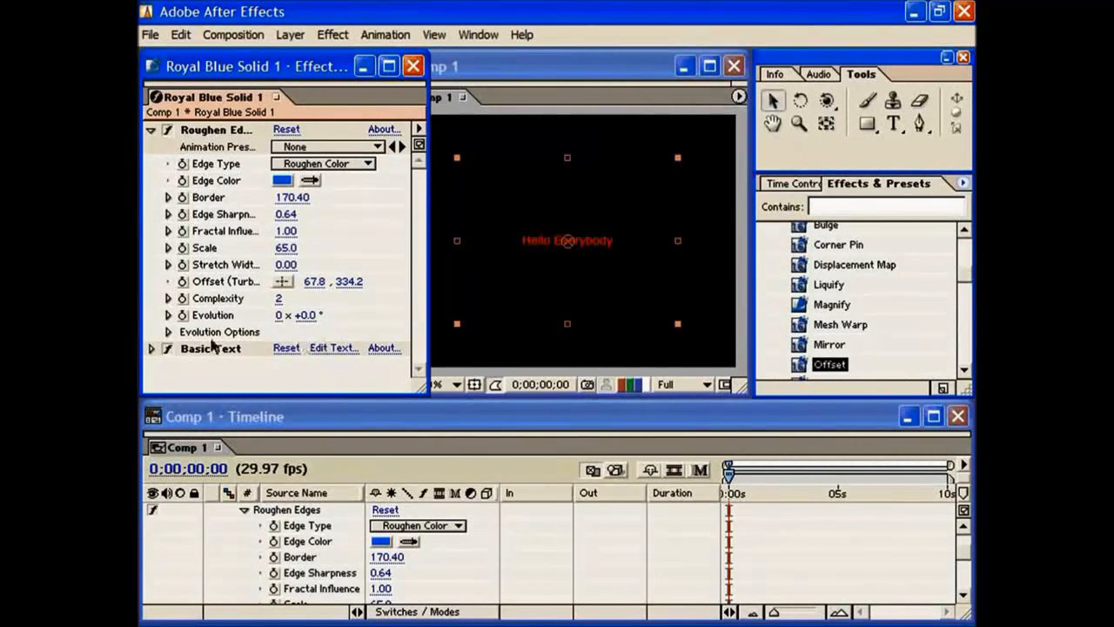
Review the Basic Text effect's wording and formatting options, and turn the effect off.
{"action": "left_click", "coordinate": [331, 348]}
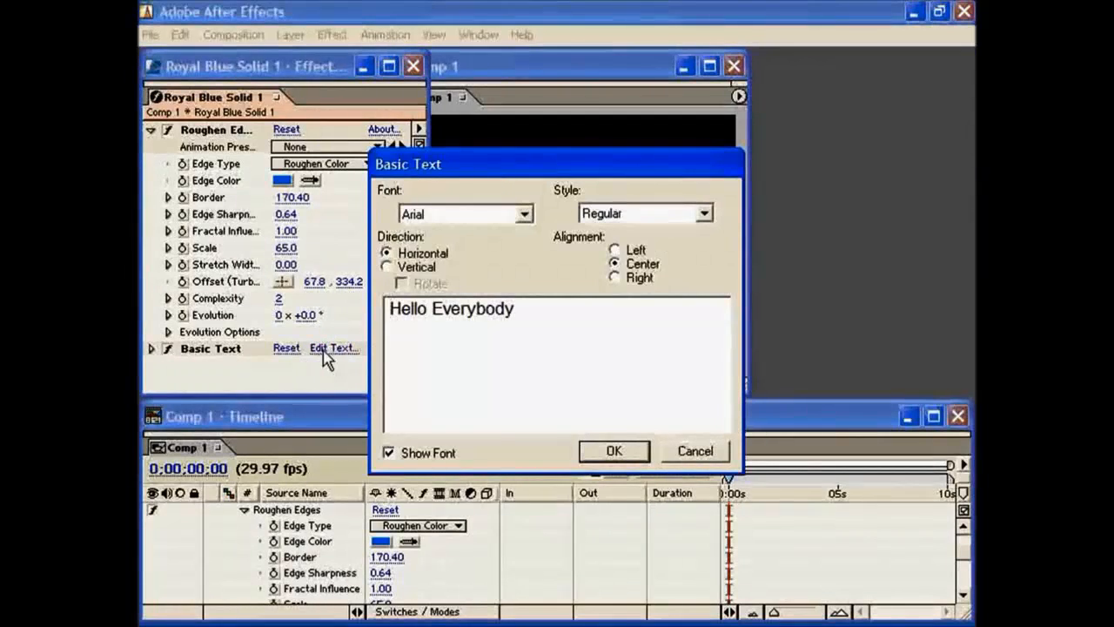
{"action": "mouse_move", "coordinate": [490, 172]}
{"action": "left_mouse_down"}
{"action": "mouse_move", "coordinate": [521, 177]}
{"action": "mouse_move", "coordinate": [491, 168]}
{"action": "left_mouse_up"}
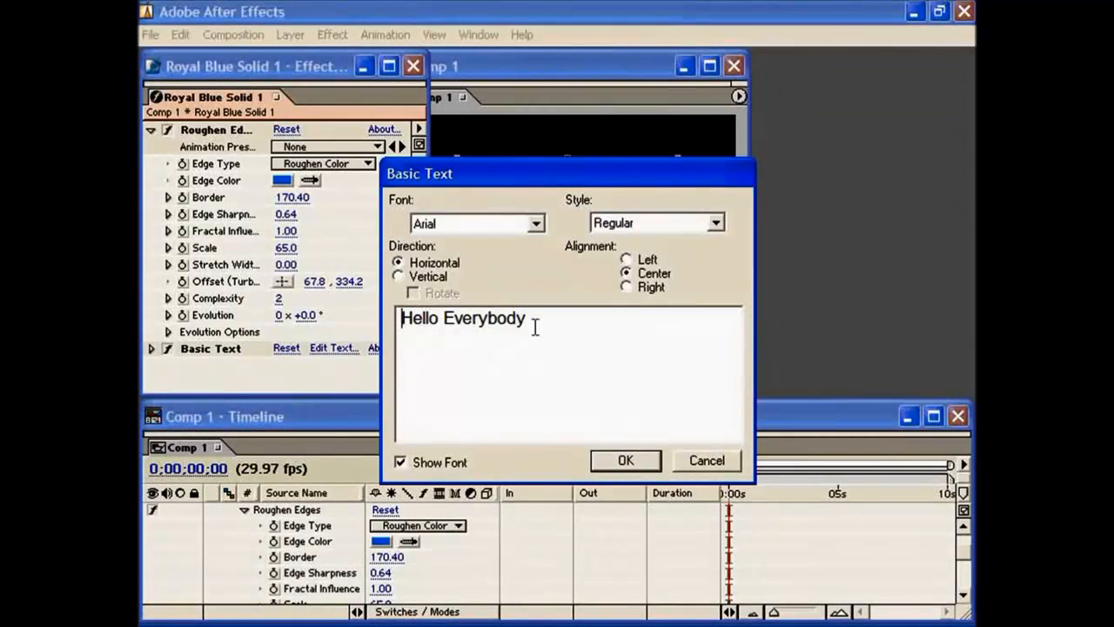
{"action": "left_click_drag", "start_coordinate": [403, 318], "coordinate": [525, 323]}
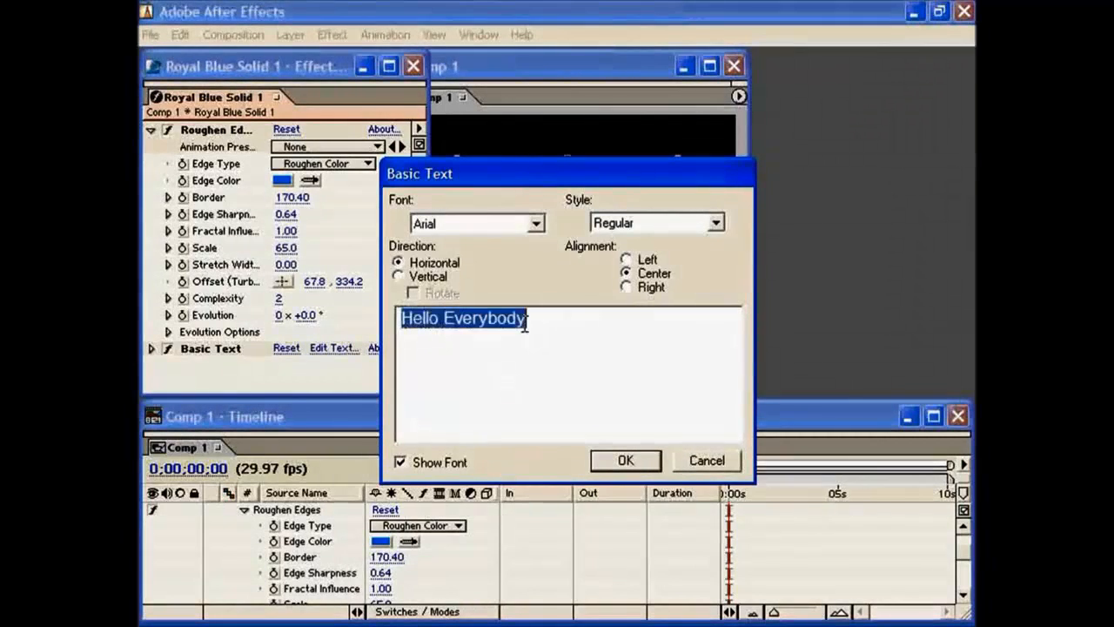
{"action": "left_click", "coordinate": [568, 344]}
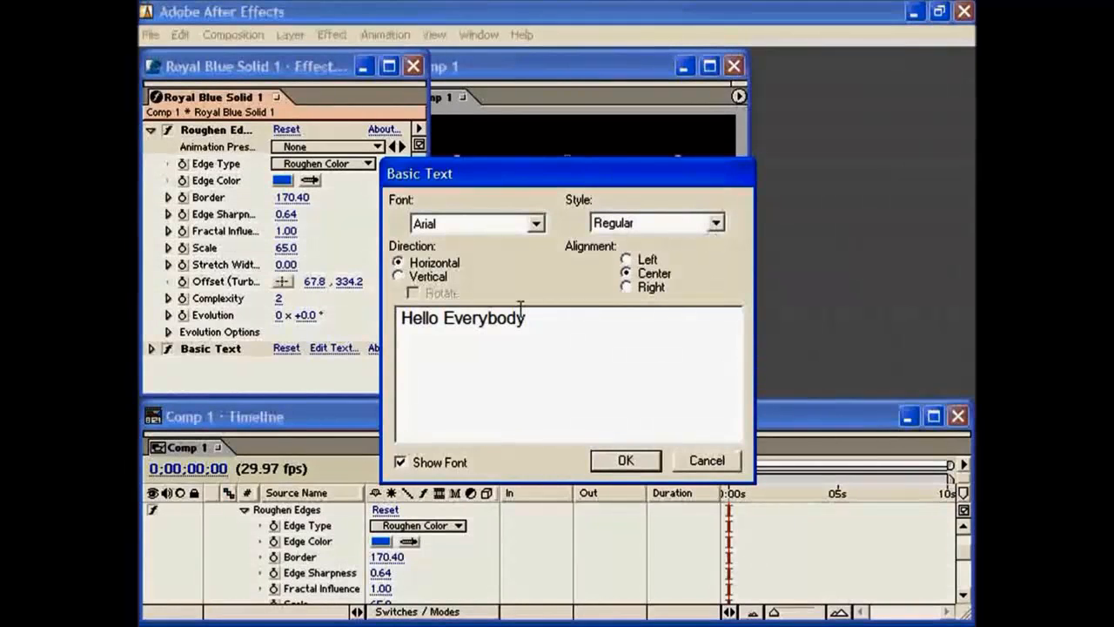
{"action": "left_click", "coordinate": [651, 470]}
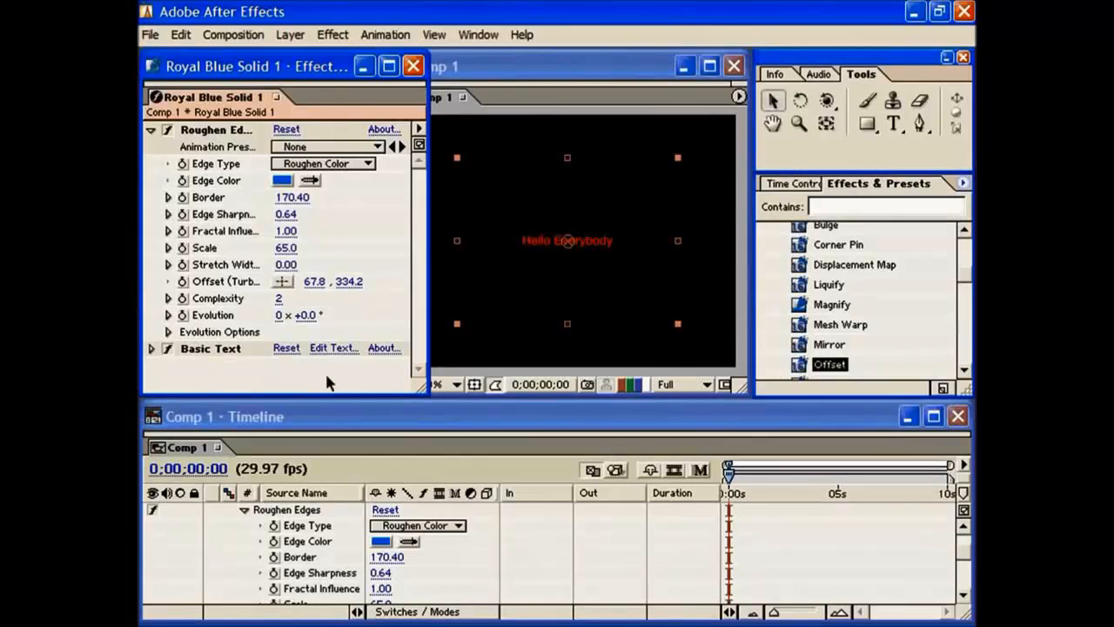
{"action": "left_click", "coordinate": [168, 348]}
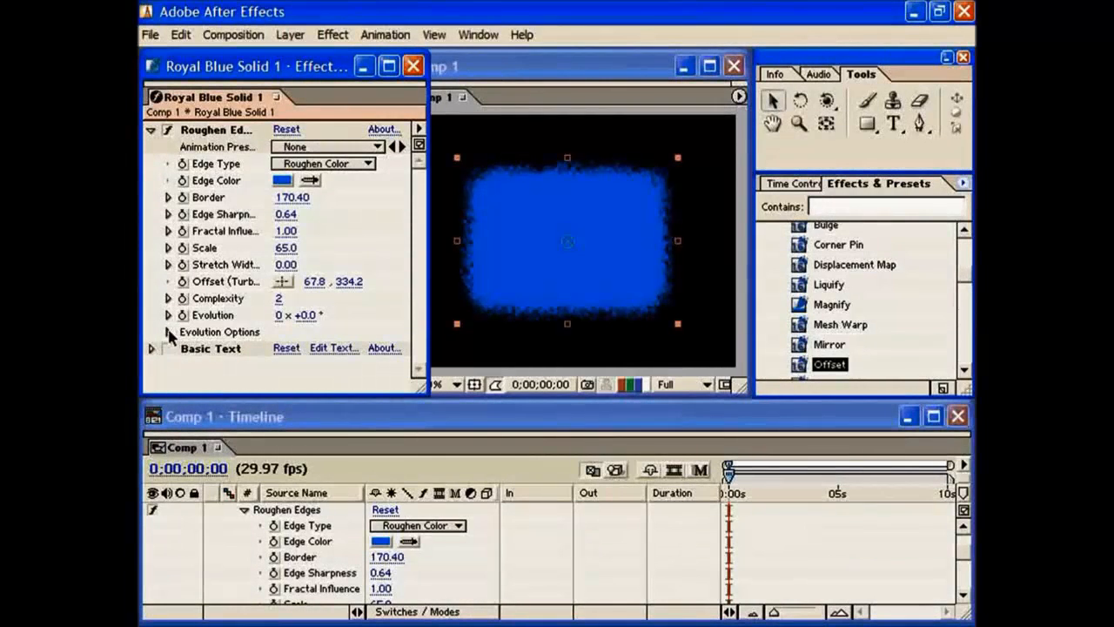
Expand the Evolution Options of Roughen Edges and toggle Cycle Evolution on and off.
{"action": "left_click", "coordinate": [169, 332]}
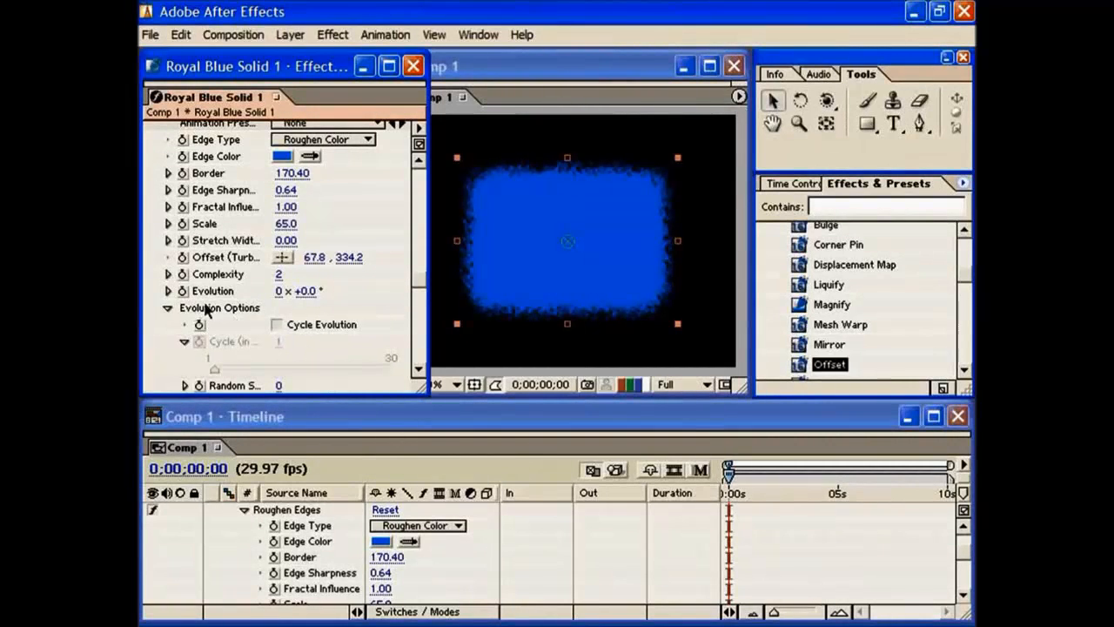
{"action": "left_click", "coordinate": [276, 325]}
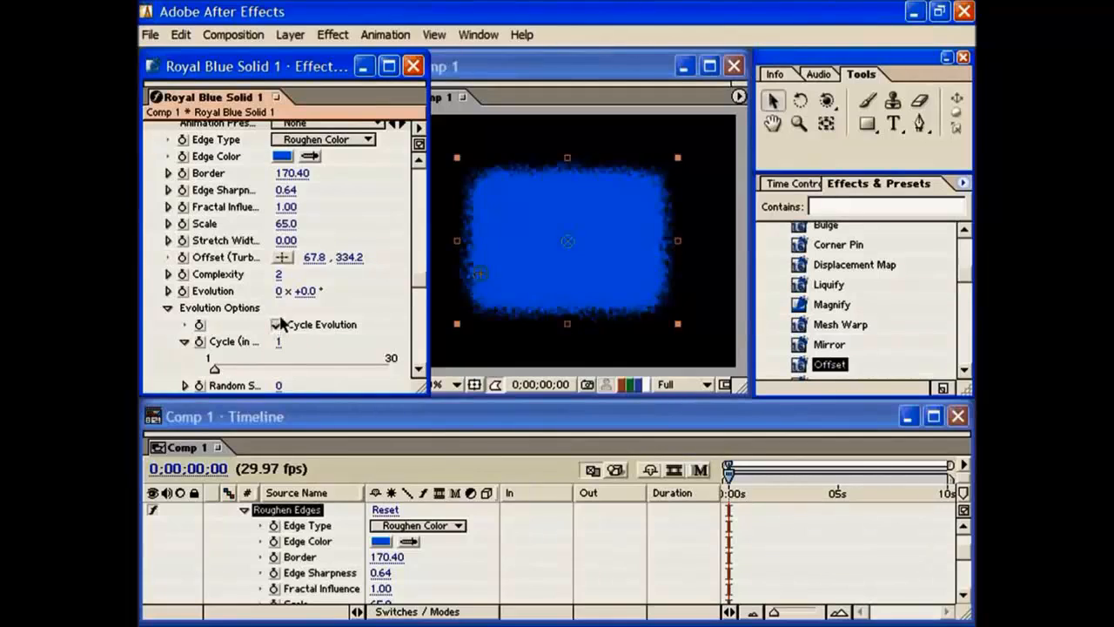
{"action": "mouse_move", "coordinate": [215, 369]}
{"action": "left_mouse_down"}
{"action": "mouse_move", "coordinate": [301, 371]}
{"action": "mouse_move", "coordinate": [211, 371]}
{"action": "left_mouse_up"}
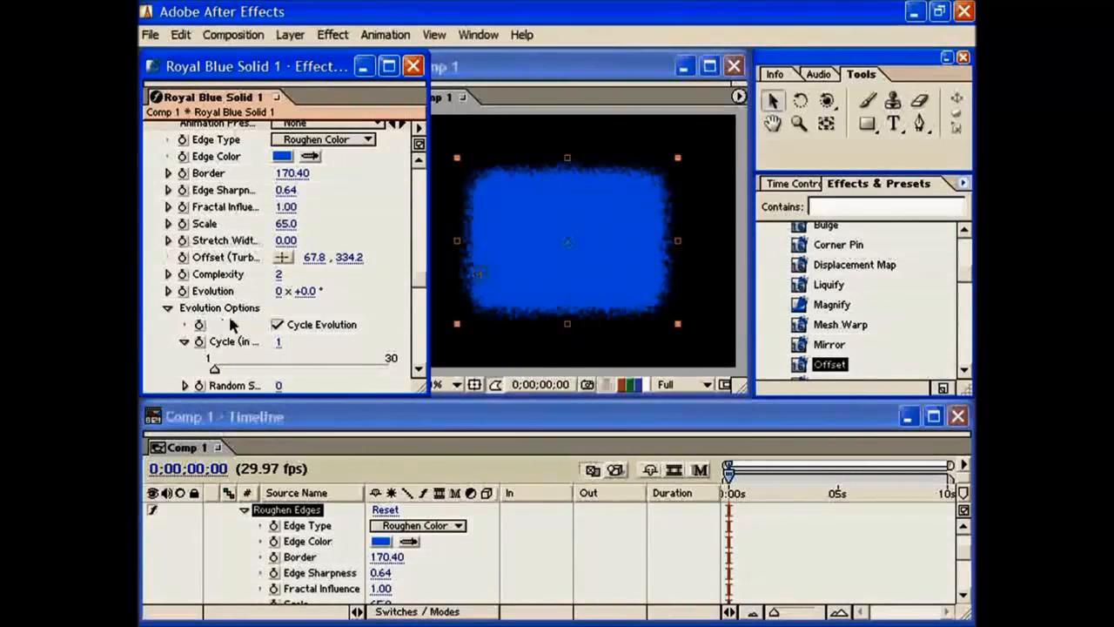
{"action": "left_click", "coordinate": [198, 309]}
{"action": "left_click", "coordinate": [168, 330]}
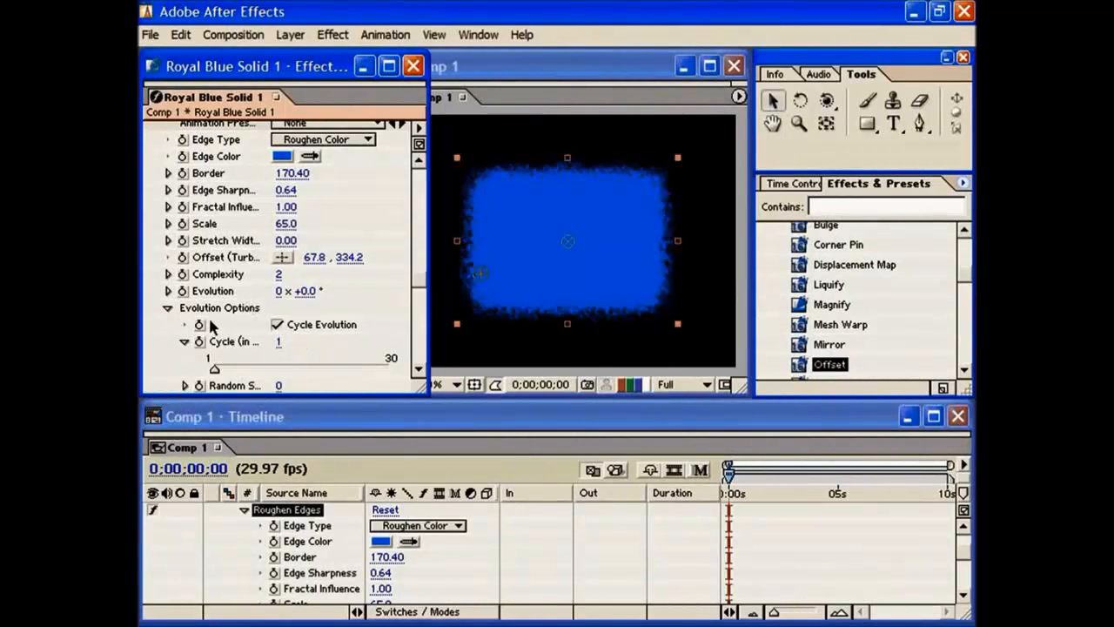
{"action": "left_click", "coordinate": [276, 324]}
{"action": "left_click", "coordinate": [276, 324]}
{"action": "left_click", "coordinate": [276, 325]}
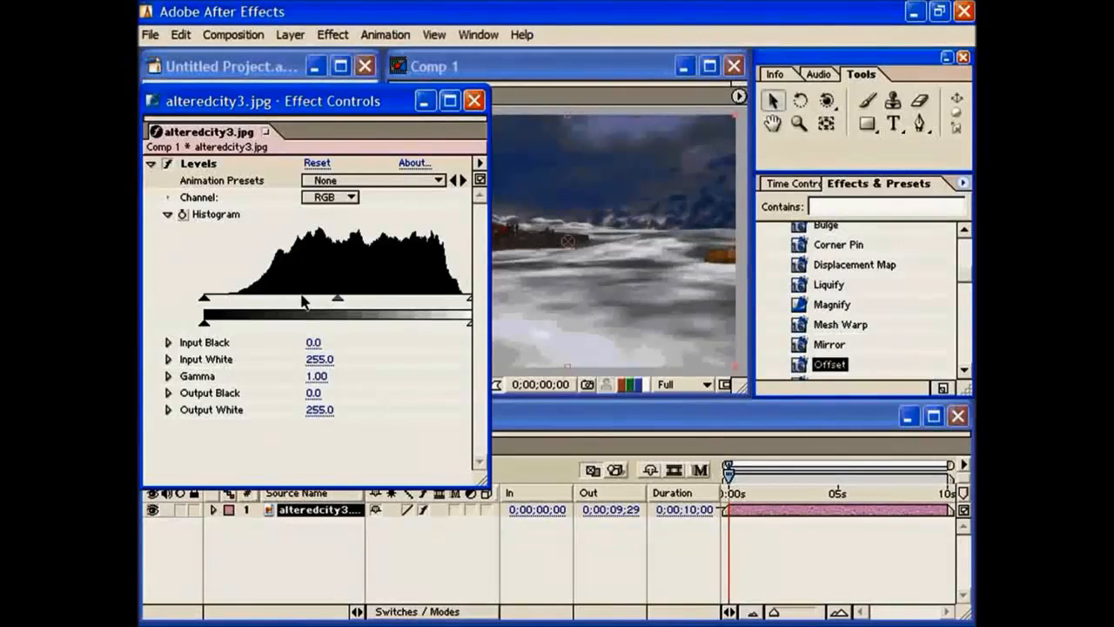
Adjust the Levels histogram on alteredcity3.jpg, trying a raised black point and undoing it, and set Gamma to about 0.94.
{"action": "left_click_drag", "start_coordinate": [338, 301], "coordinate": [374, 302]}
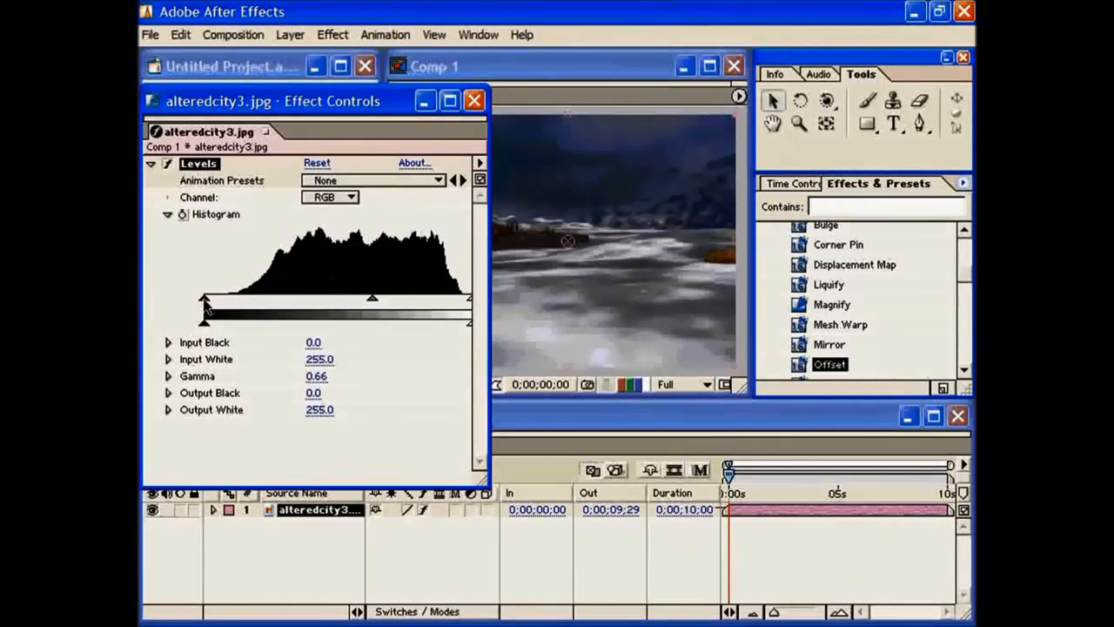
{"action": "left_click_drag", "start_coordinate": [204, 300], "coordinate": [243, 301]}
{"action": "key", "text": "ctrl+z"}
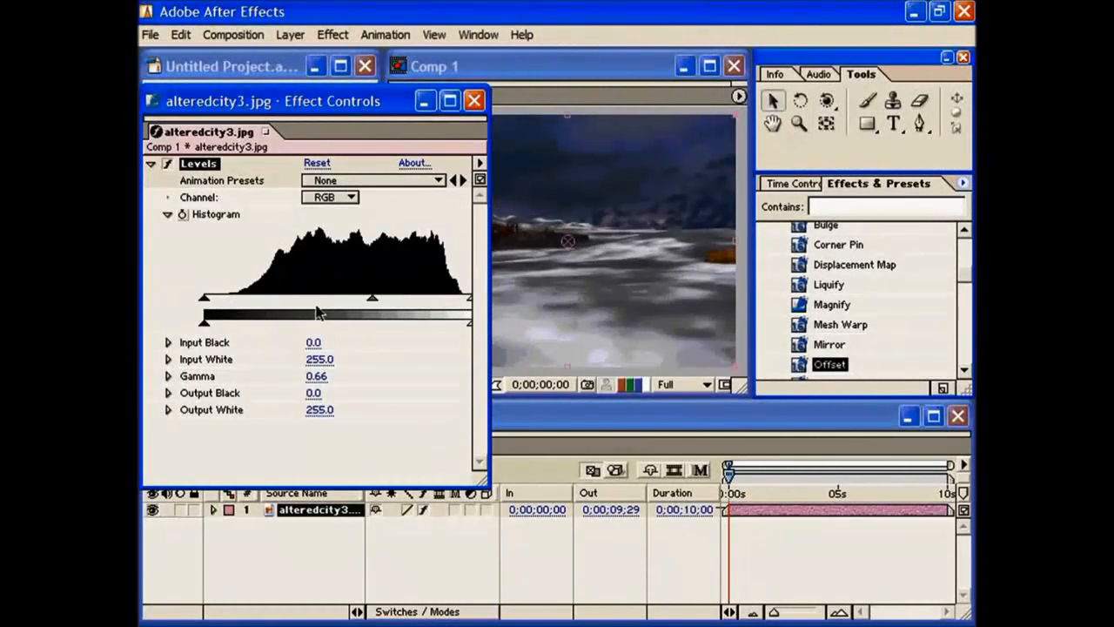
{"action": "mouse_move", "coordinate": [207, 324]}
{"action": "left_mouse_down"}
{"action": "mouse_move", "coordinate": [293, 325]}
{"action": "mouse_move", "coordinate": [216, 318]}
{"action": "left_mouse_up"}
{"action": "left_click_drag", "start_coordinate": [374, 298], "coordinate": [343, 298]}
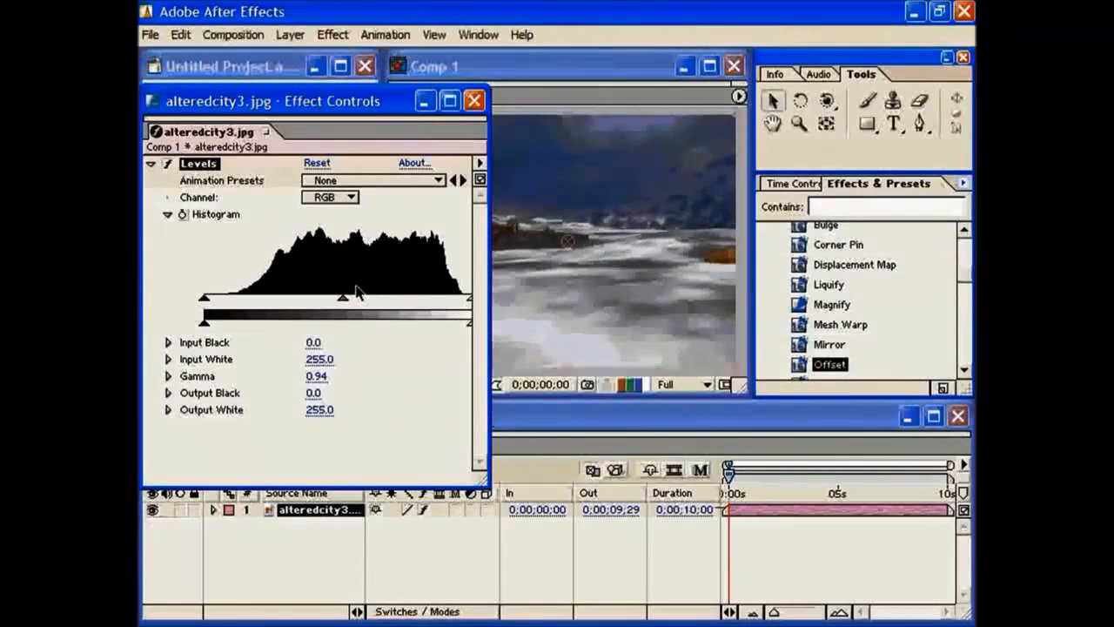
Read the About information for the Levels effect, moving its dialog clear of the histogram, and close it.
{"action": "left_click", "coordinate": [412, 164]}
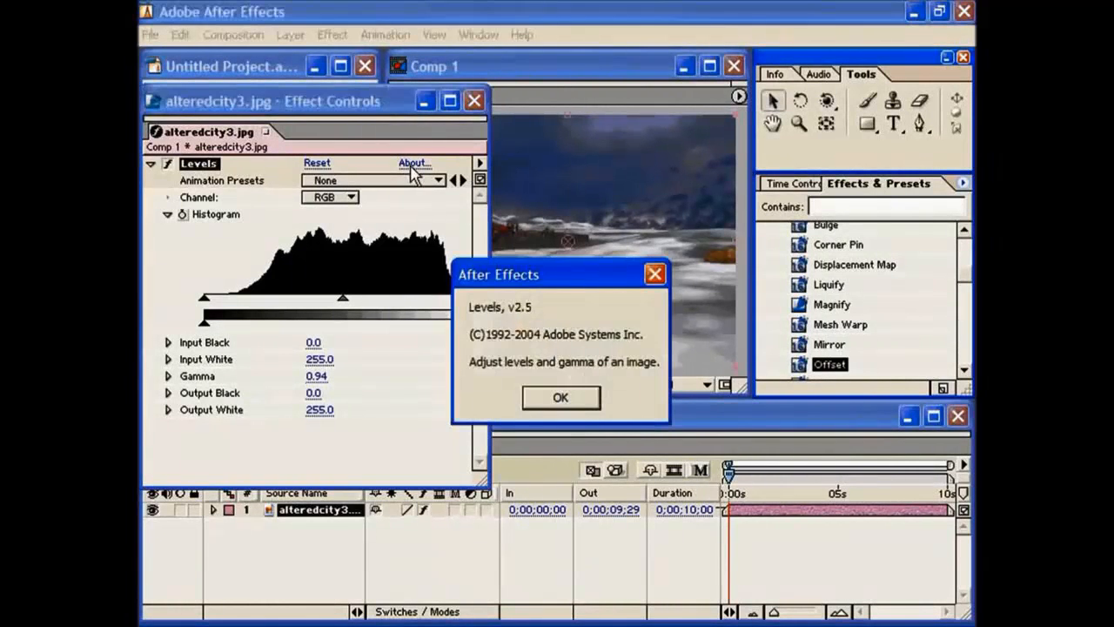
{"action": "left_click_drag", "start_coordinate": [523, 275], "coordinate": [422, 354]}
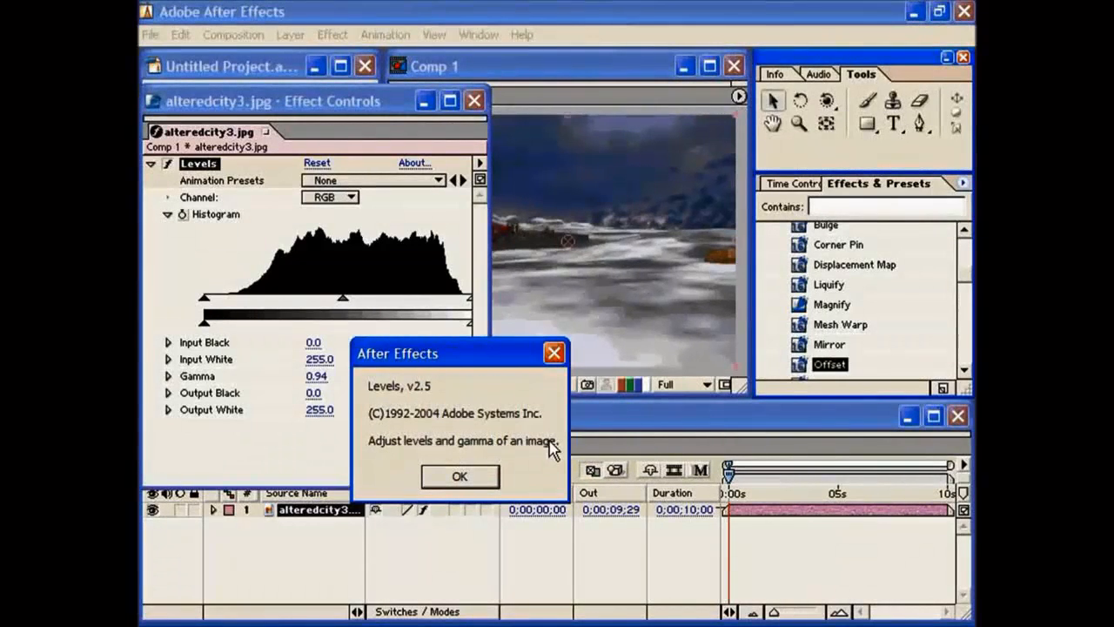
{"action": "left_click_drag", "start_coordinate": [484, 359], "coordinate": [483, 348]}
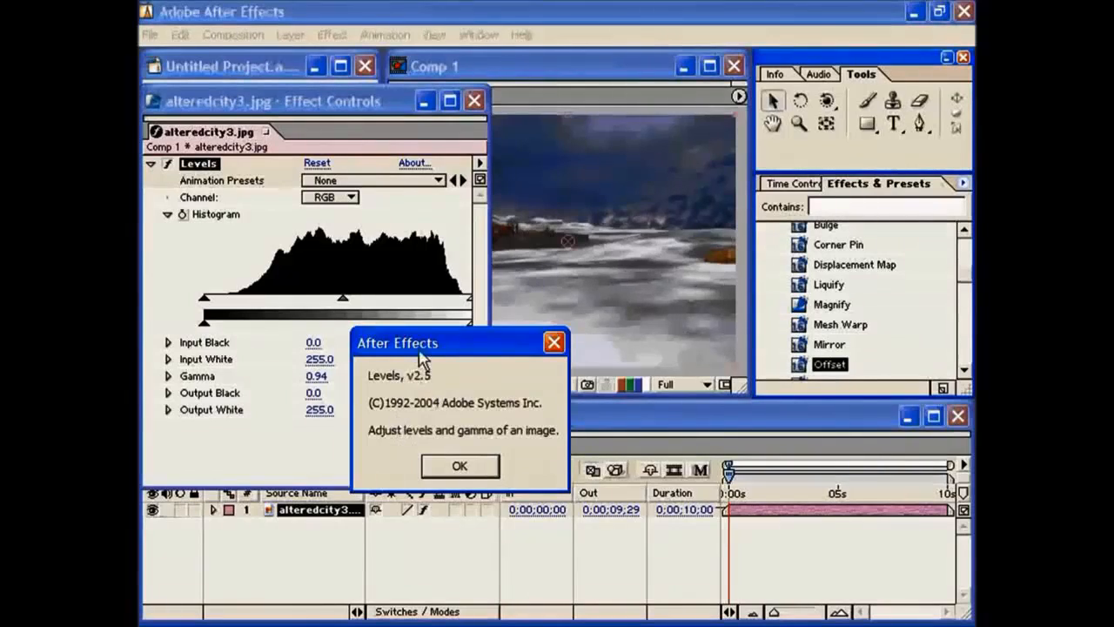
{"action": "left_click_drag", "start_coordinate": [414, 345], "coordinate": [415, 325]}
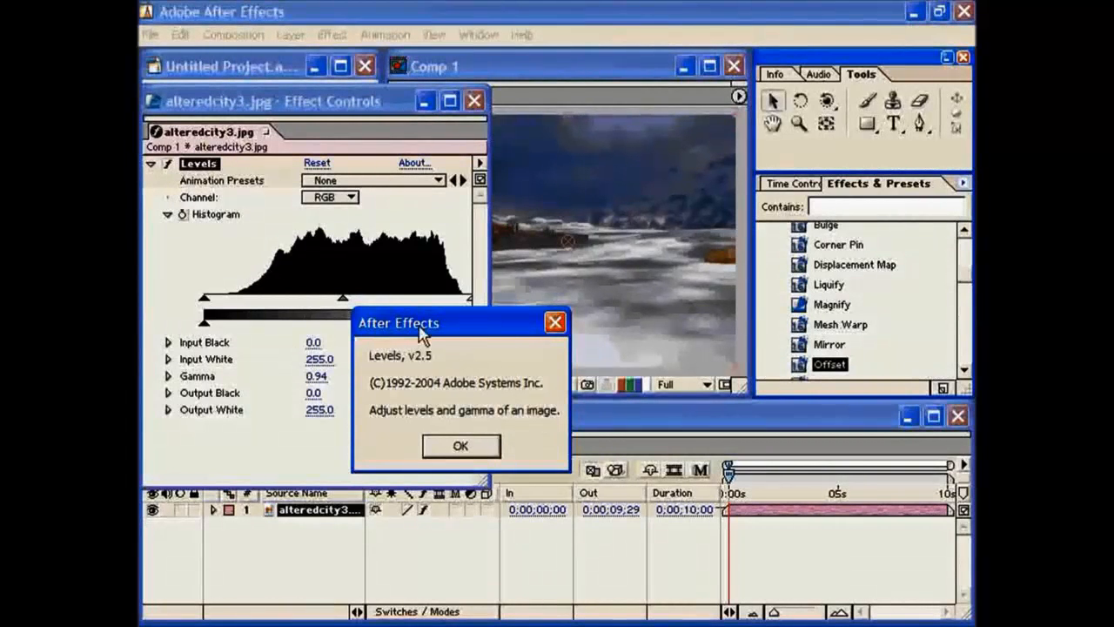
{"action": "left_click_drag", "start_coordinate": [422, 331], "coordinate": [459, 332]}
{"action": "left_click_drag", "start_coordinate": [440, 331], "coordinate": [440, 318]}
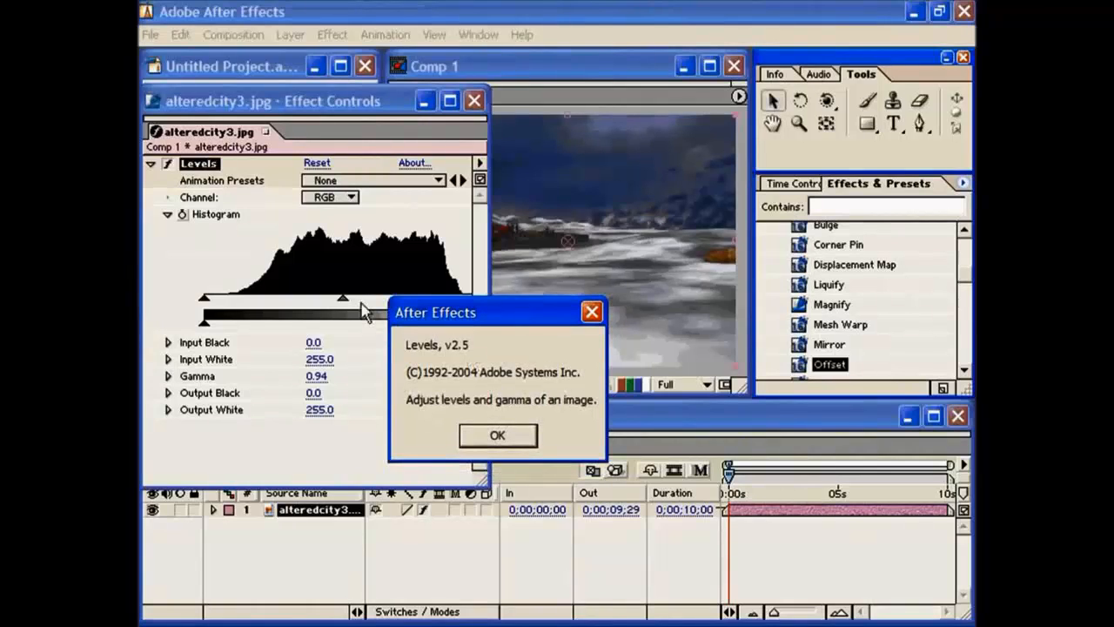
{"action": "key", "text": "Return"}
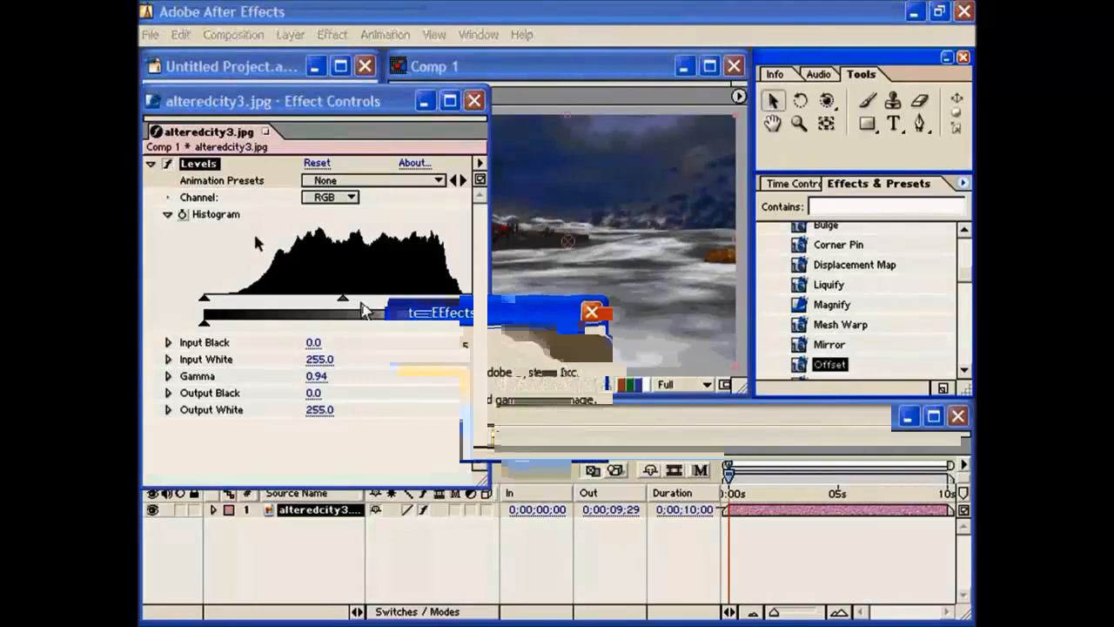